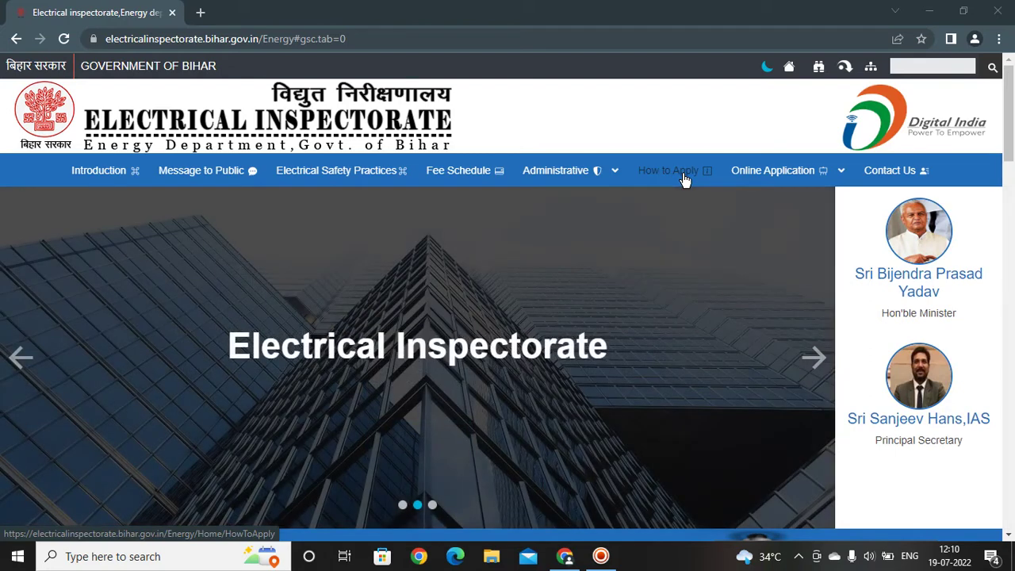
Bring up the Online Application menu's Login/Registration dropdown on the portal home page
left_click(601, 556)
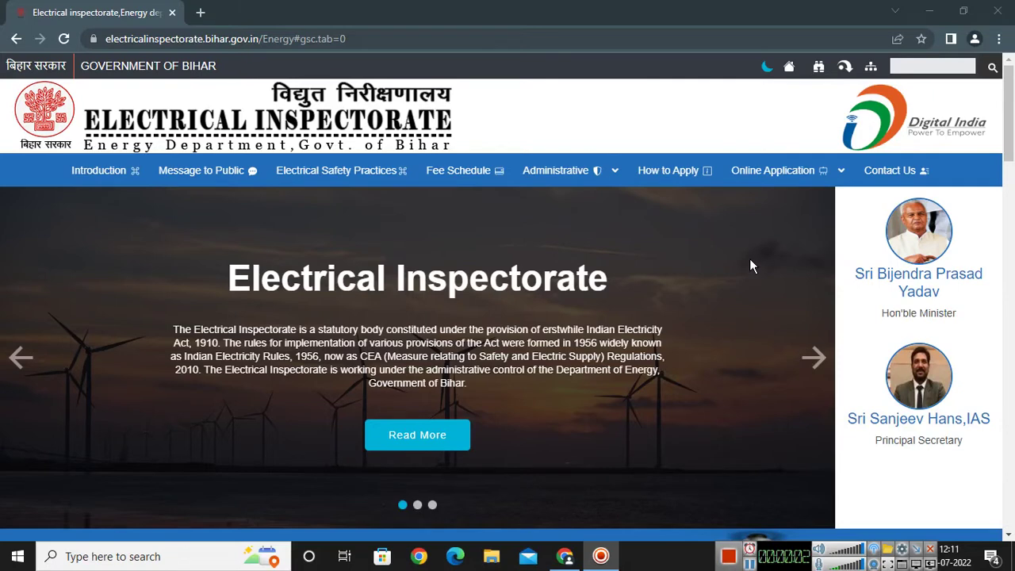
mouse_move(768, 169)
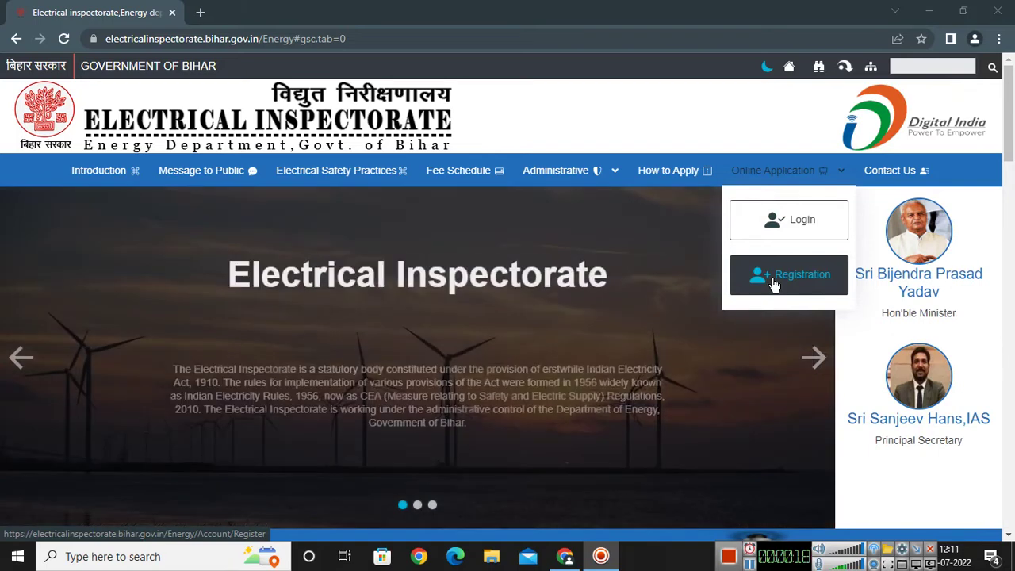
Open the Applicant Registration form, look over its fields, and start at Bussiness Name
left_click(774, 283)
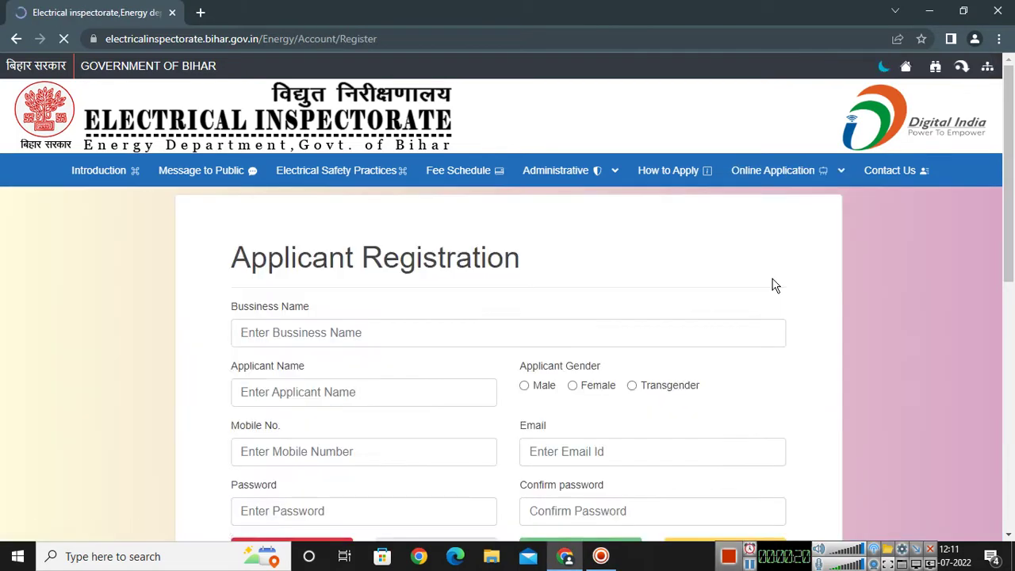
scroll(776, 286, "down", 3)
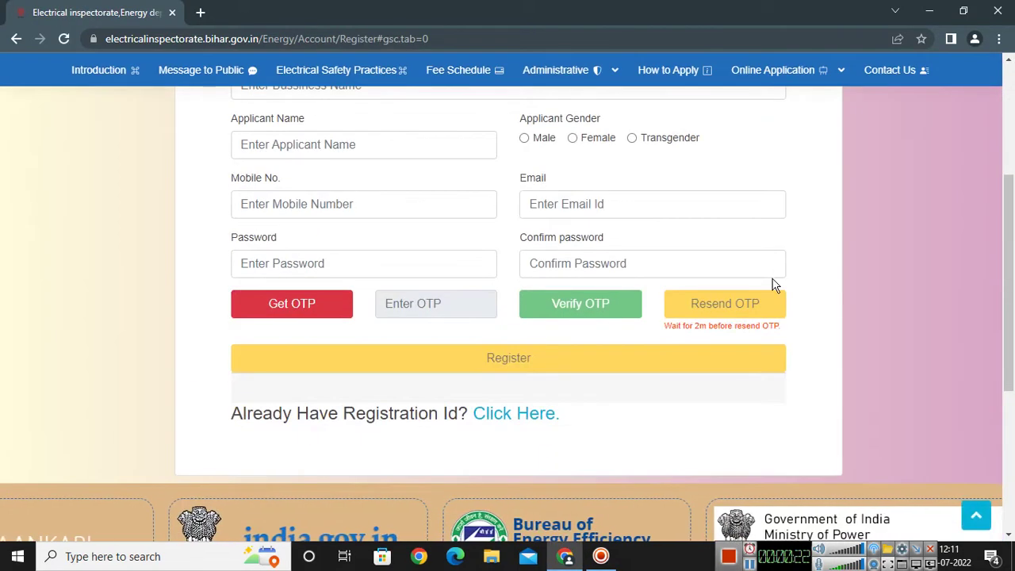
scroll(775, 286, "down", 2)
scroll(776, 286, "up", 5)
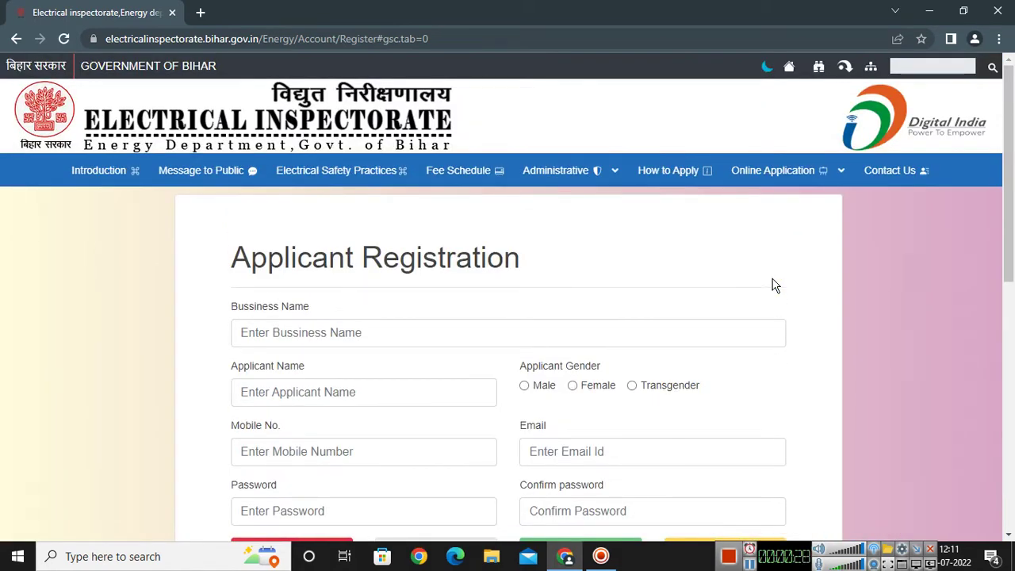
left_click(488, 330)
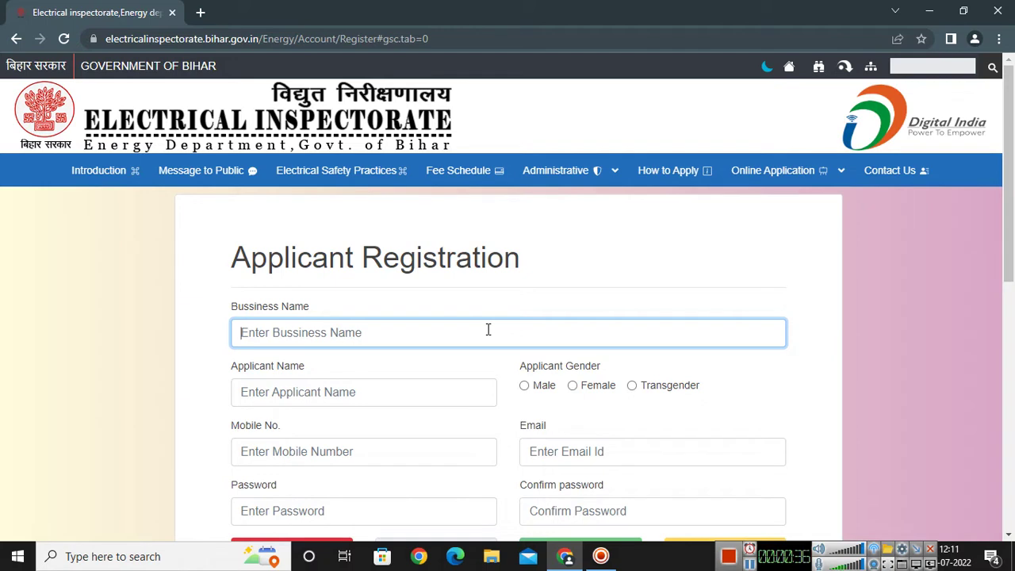
Enter the business name and the applicant's full name on the registration form
type("madhu i")
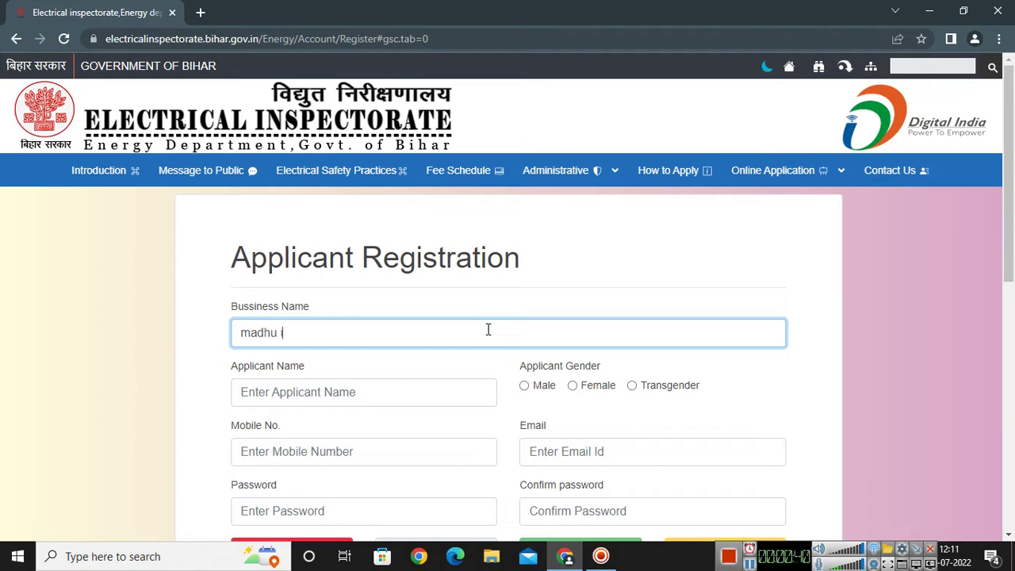
type("nfra")
left_click(366, 391)
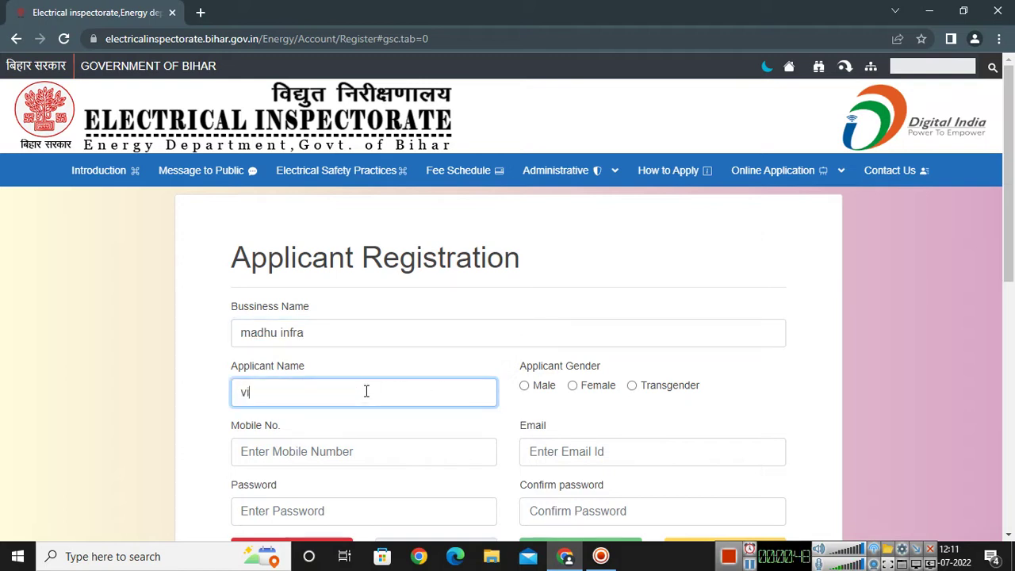
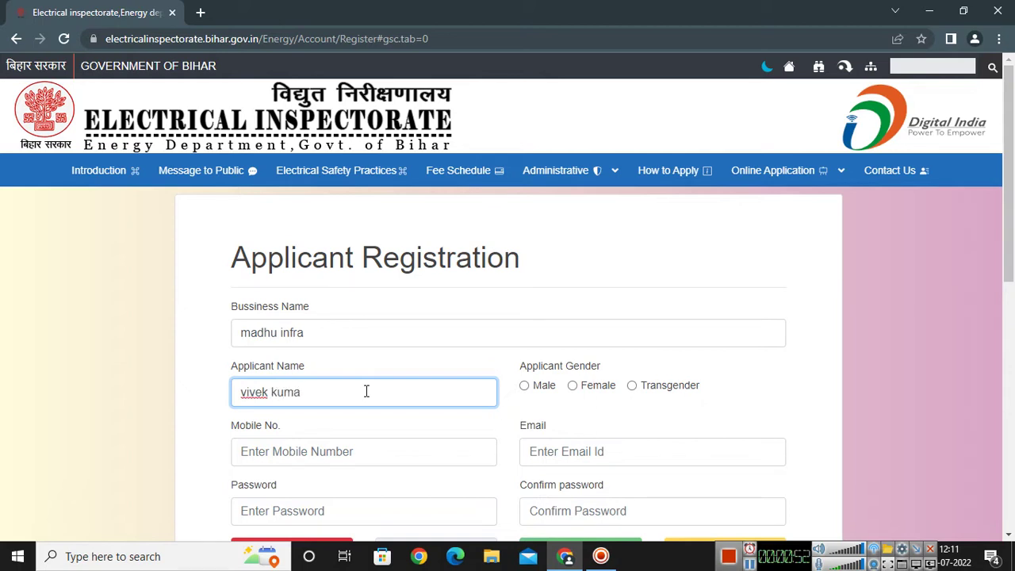
Select Male gender and fill in the applicant's mobile number and e-mail address
left_click(525, 388)
left_click(403, 456)
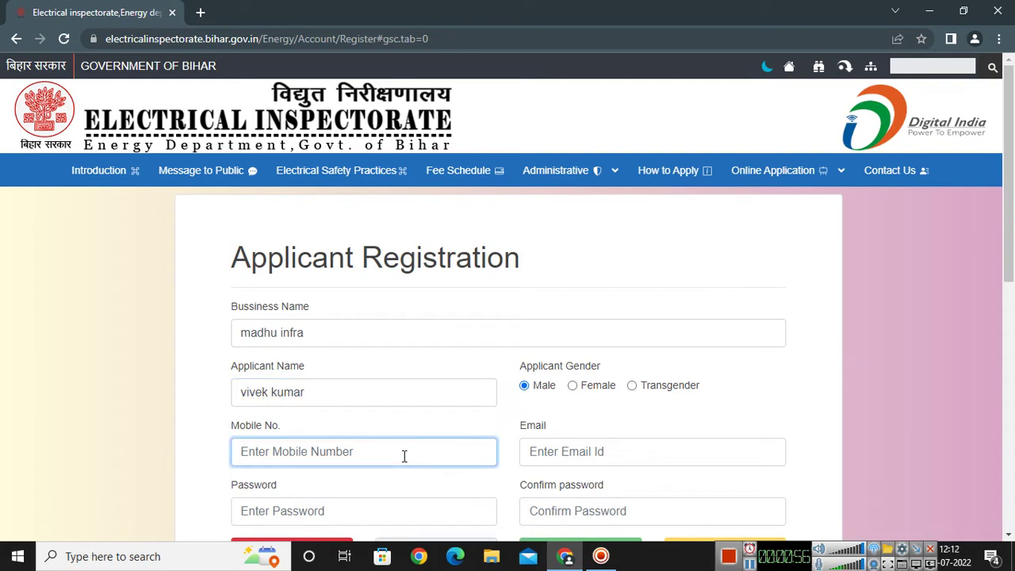
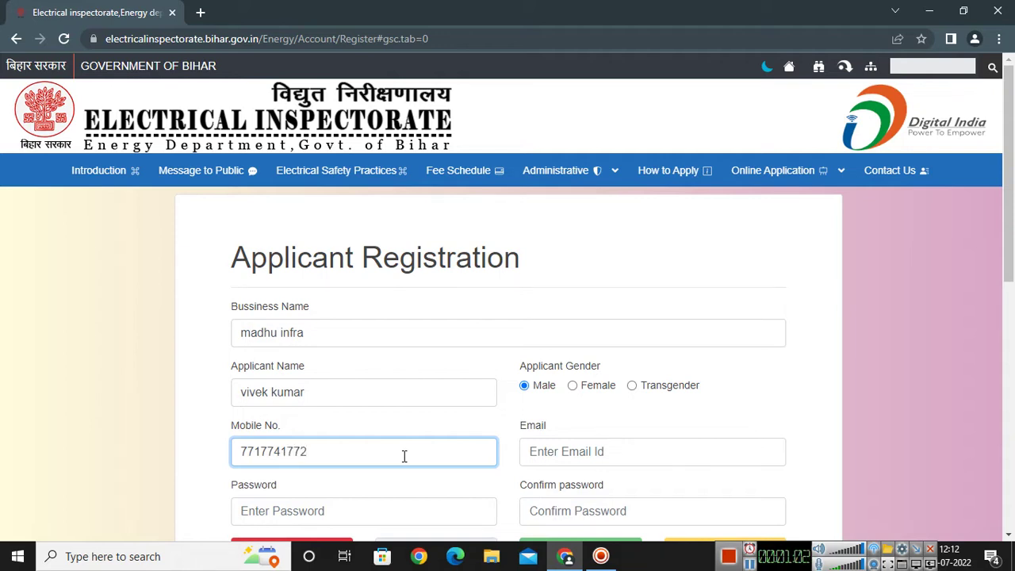
left_click(560, 451)
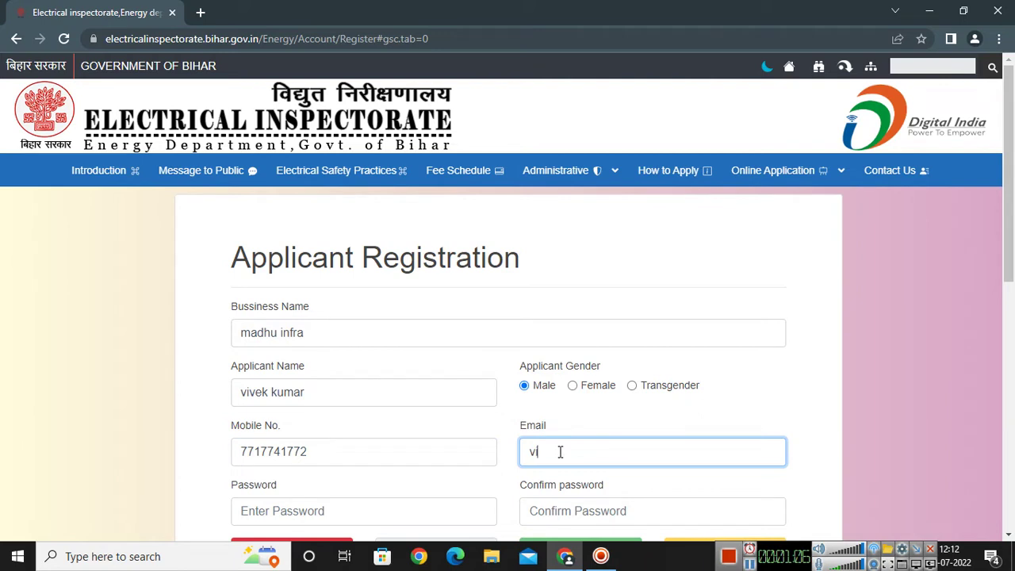
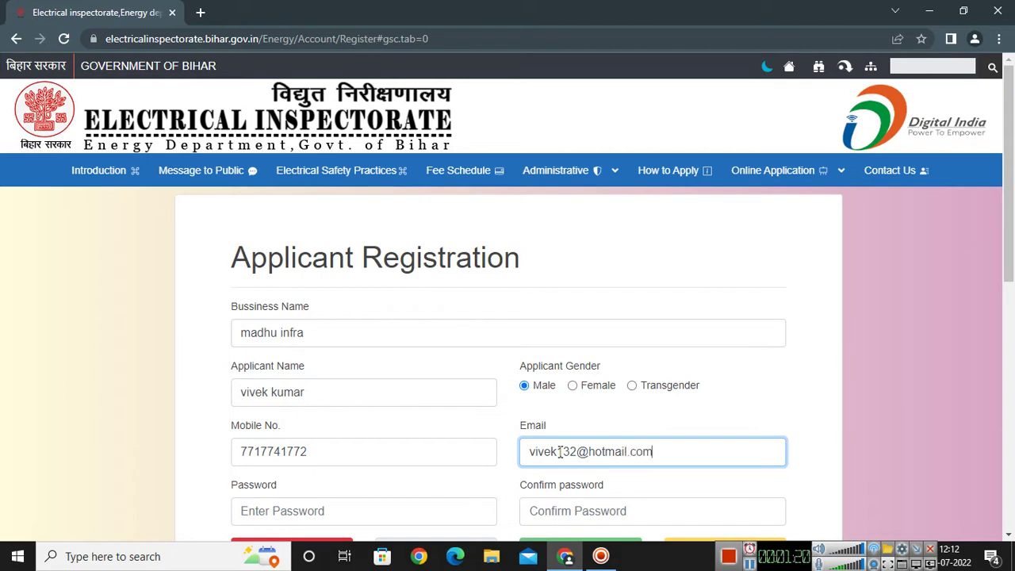
left_click(455, 500)
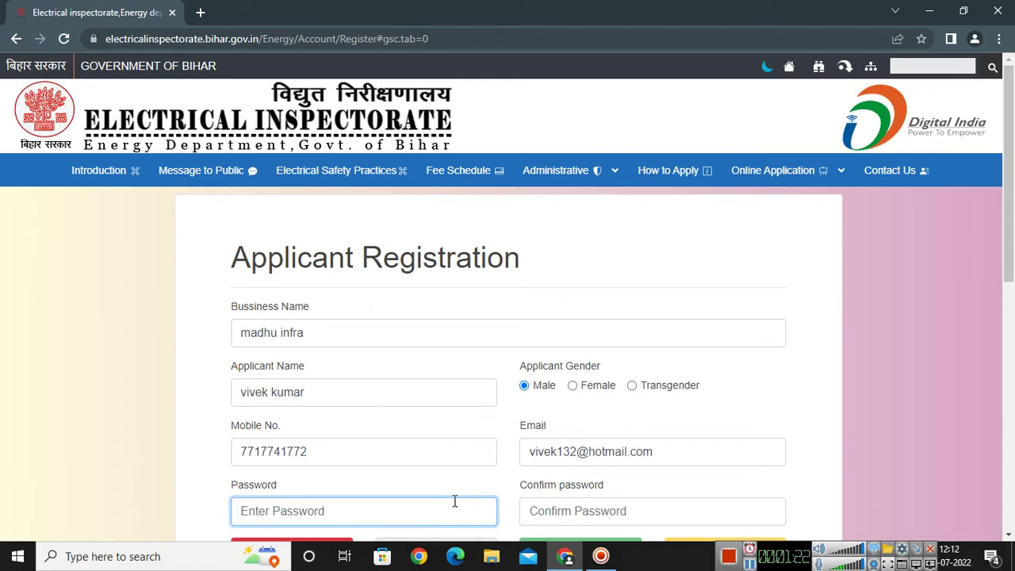
Type the account password in the Password field and move to Confirm password
left_click(533, 512)
left_click(451, 510)
scroll(471, 494, "down", 2)
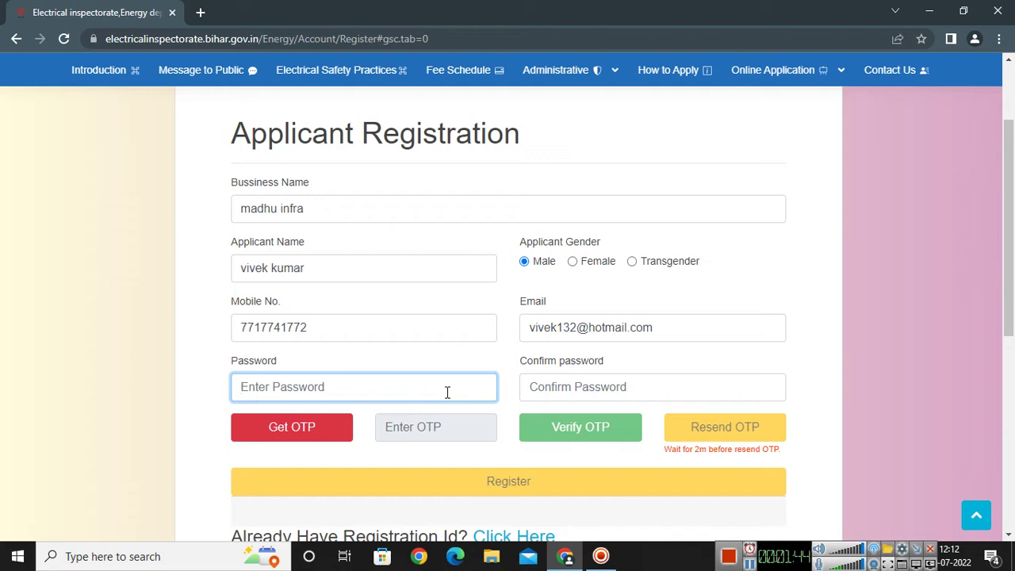
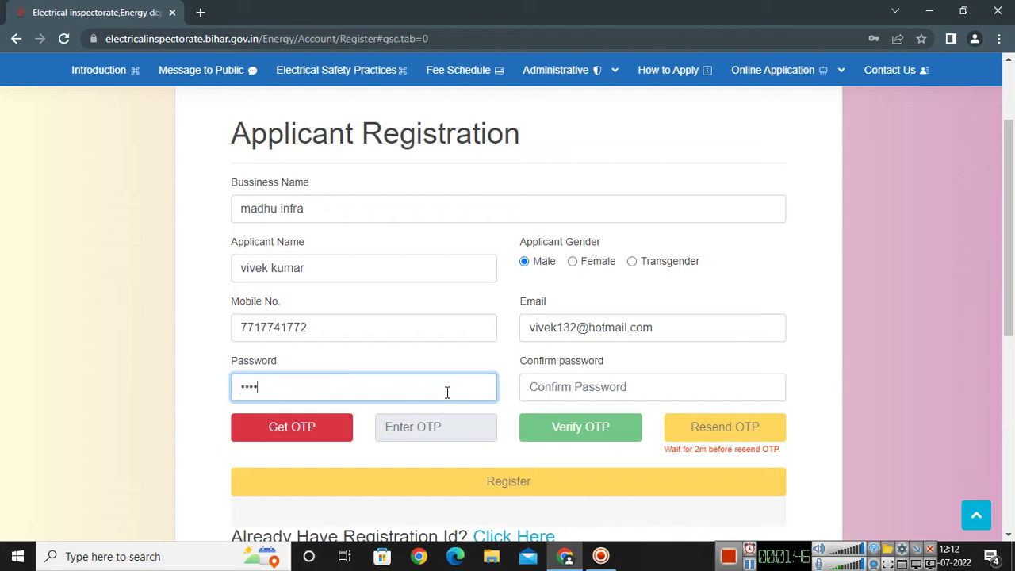
key("Tab")
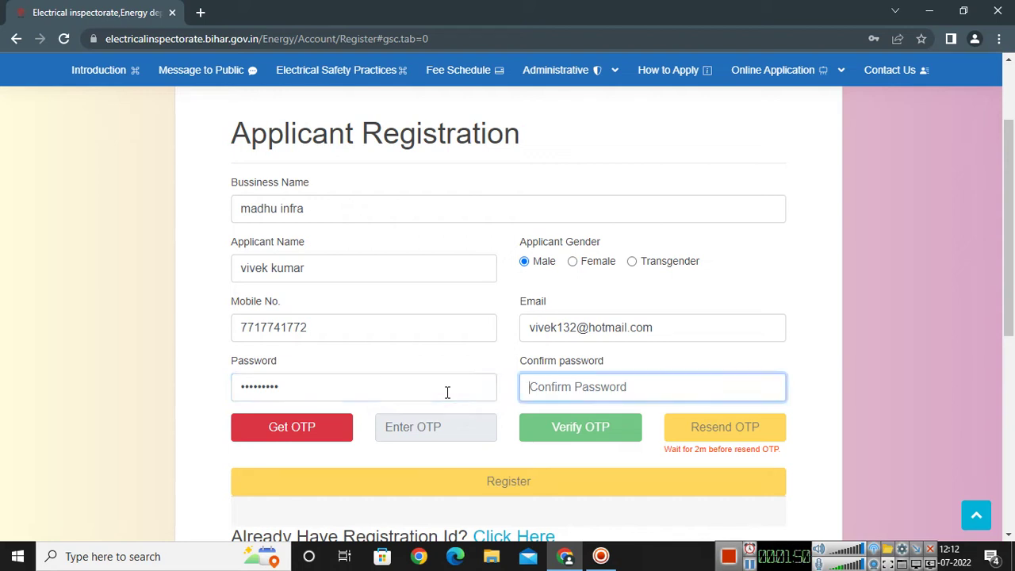
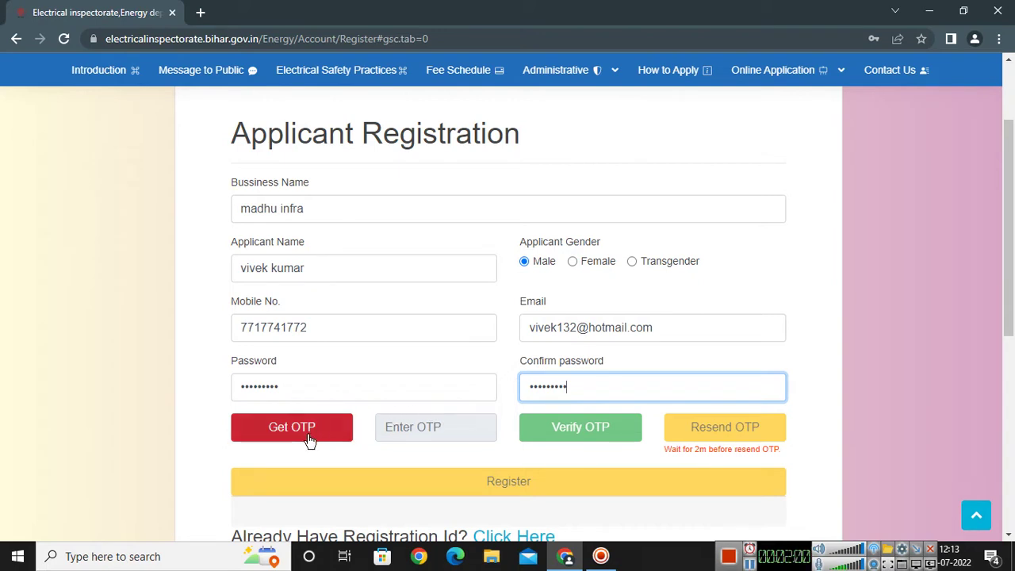
Request an OTP, dismiss the 'OTP sent!' alert, and enter the received verification code
left_click(398, 433)
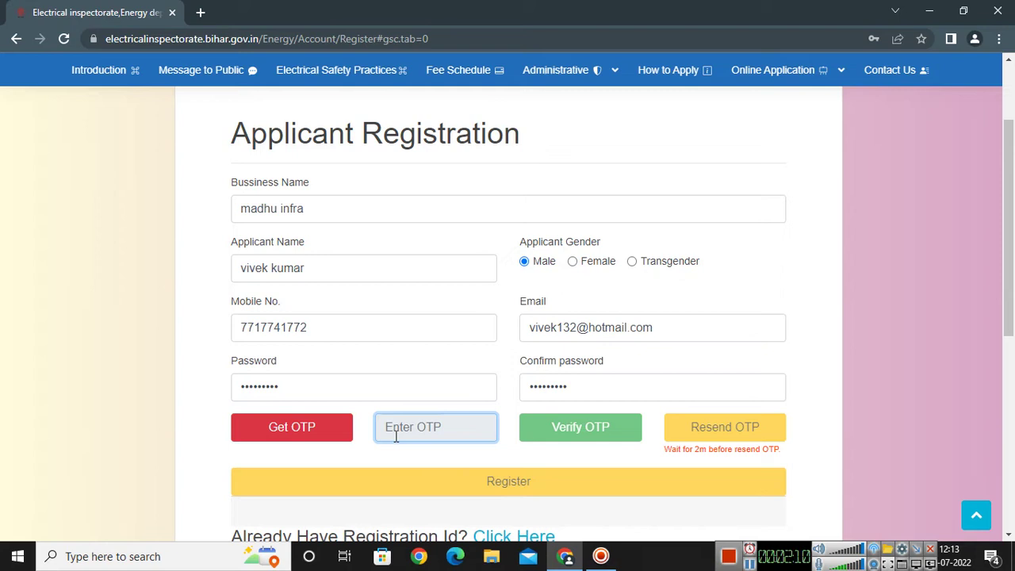
left_click(330, 436)
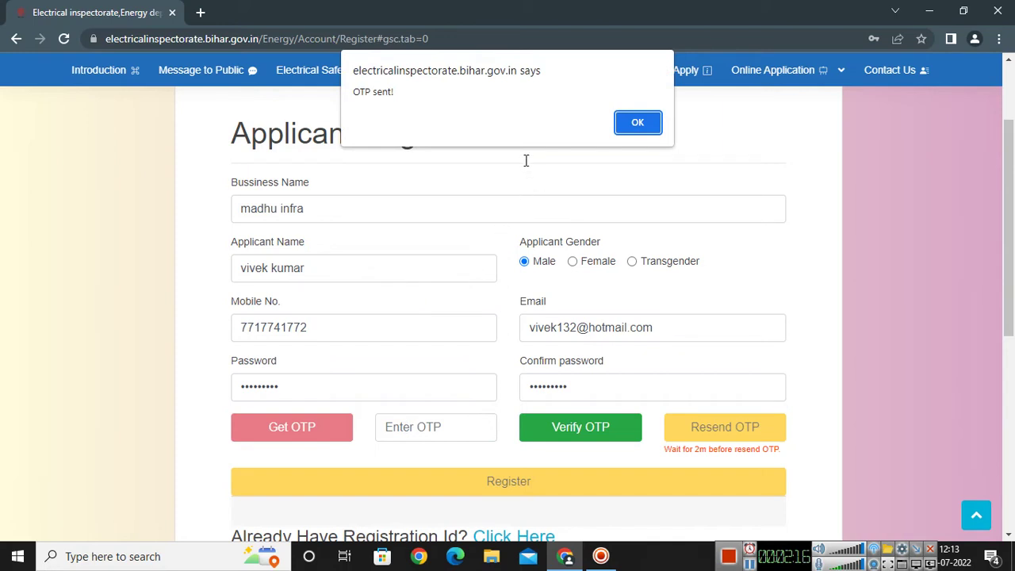
left_click(650, 125)
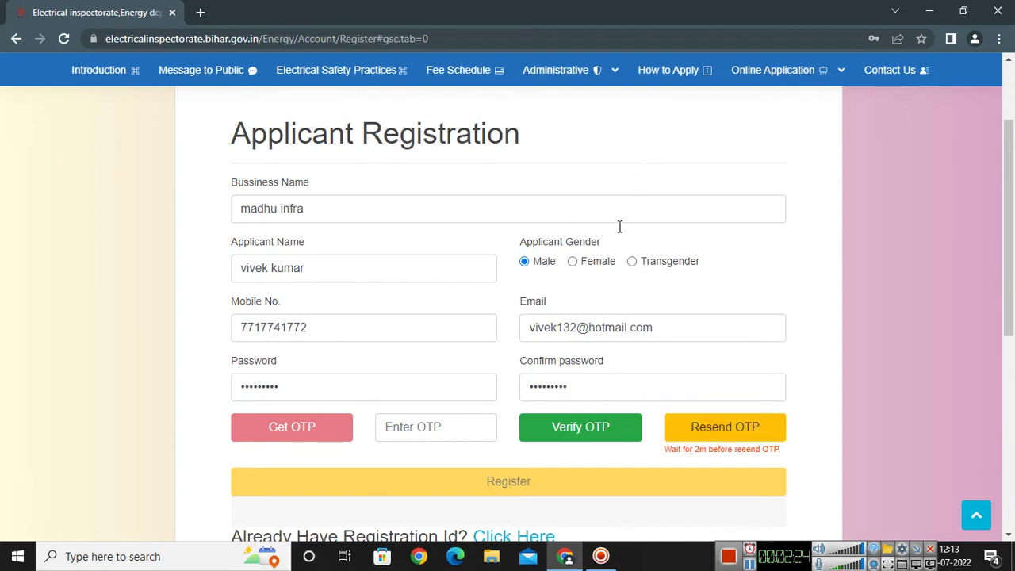
left_click(435, 429)
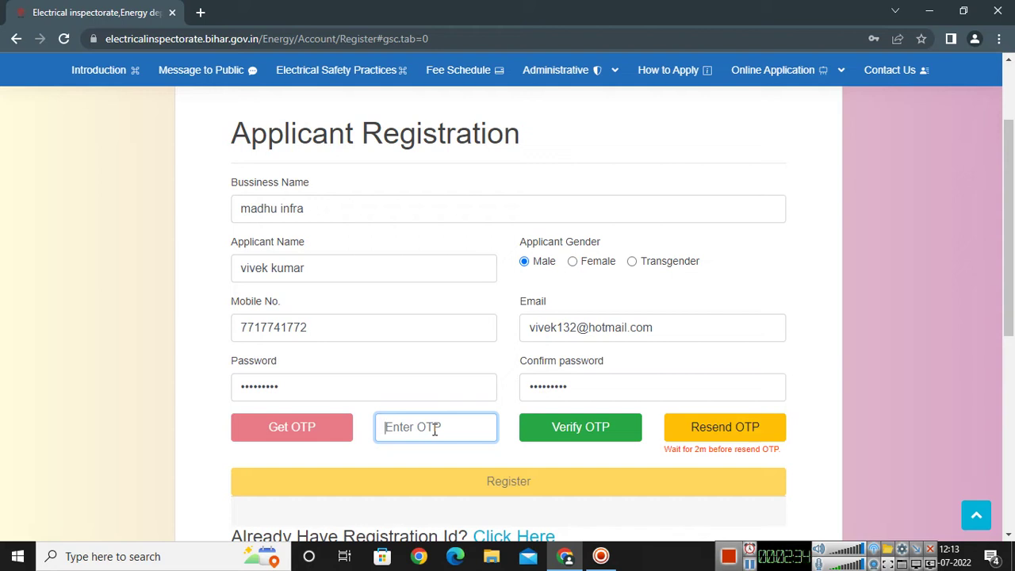
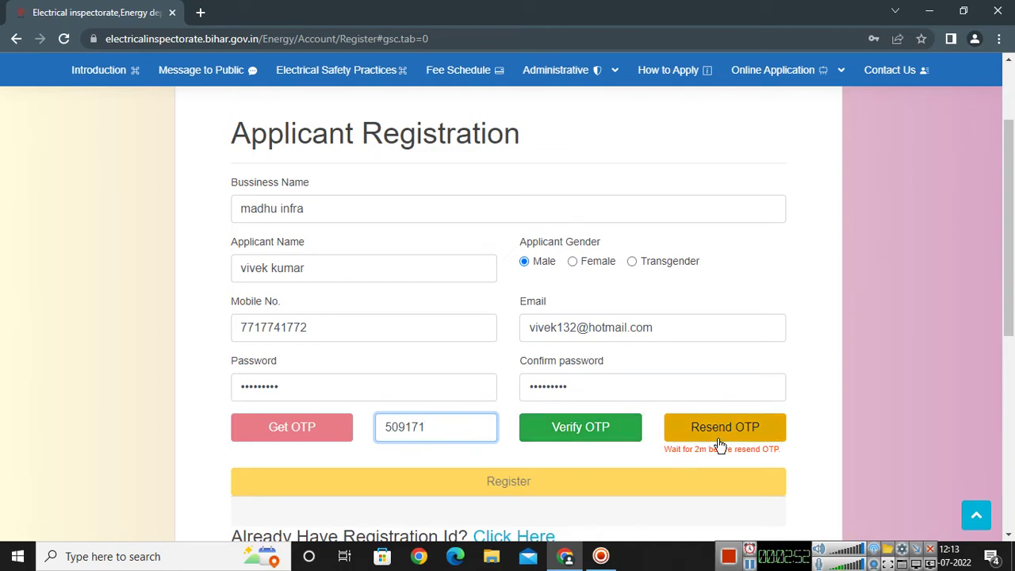
Verify the entered OTP and acknowledge the 'OTP Verified!' alert
left_click(549, 438)
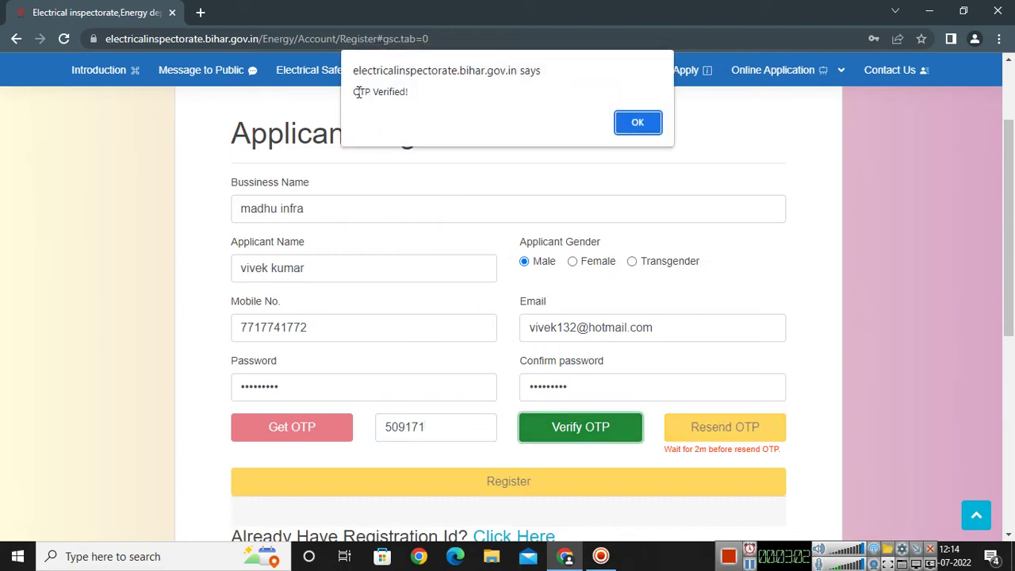
left_click(635, 129)
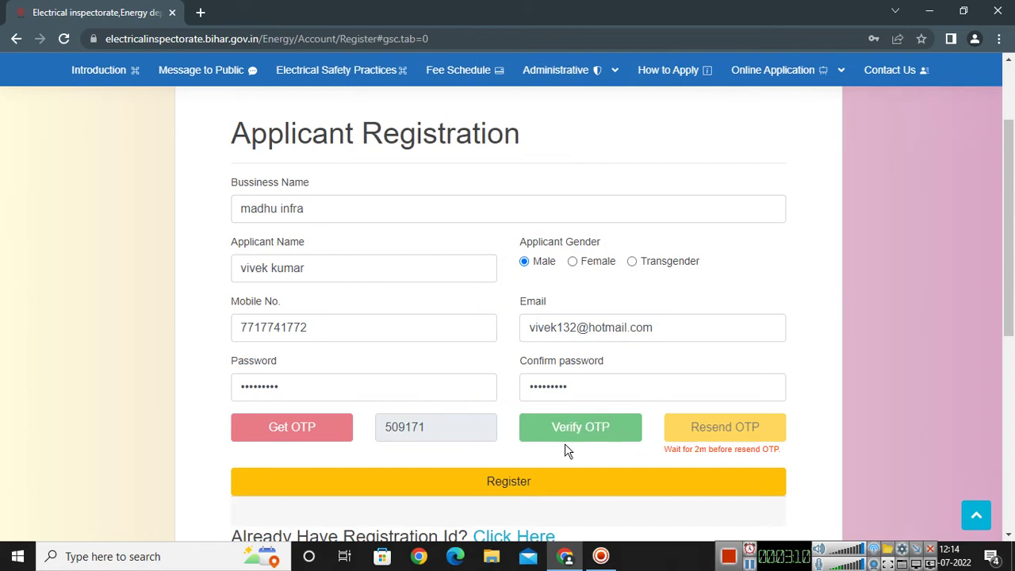
Submit the registration and copy the issued registration number from the success page
left_click(536, 491)
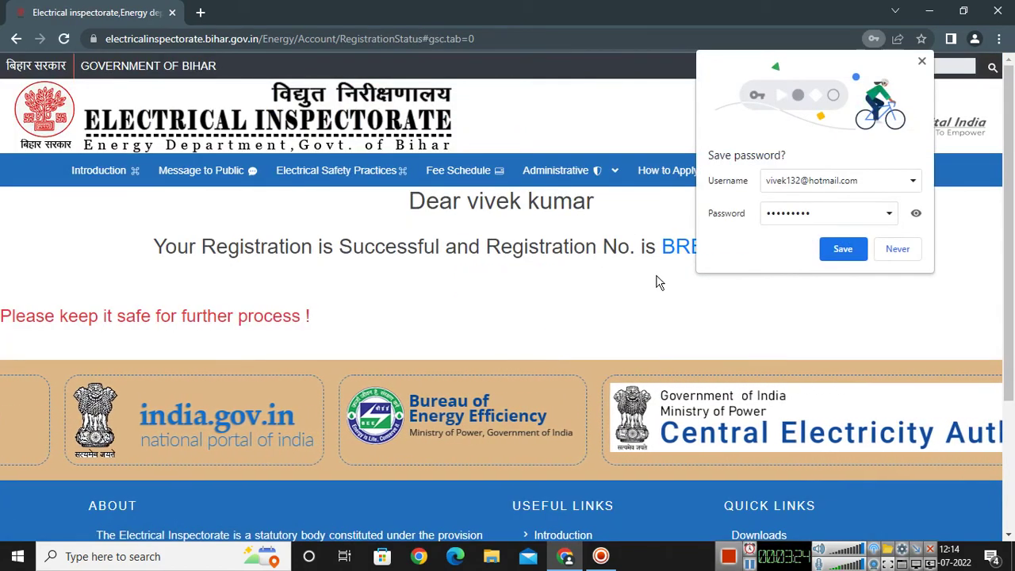
double_click(669, 247)
right_click(668, 248)
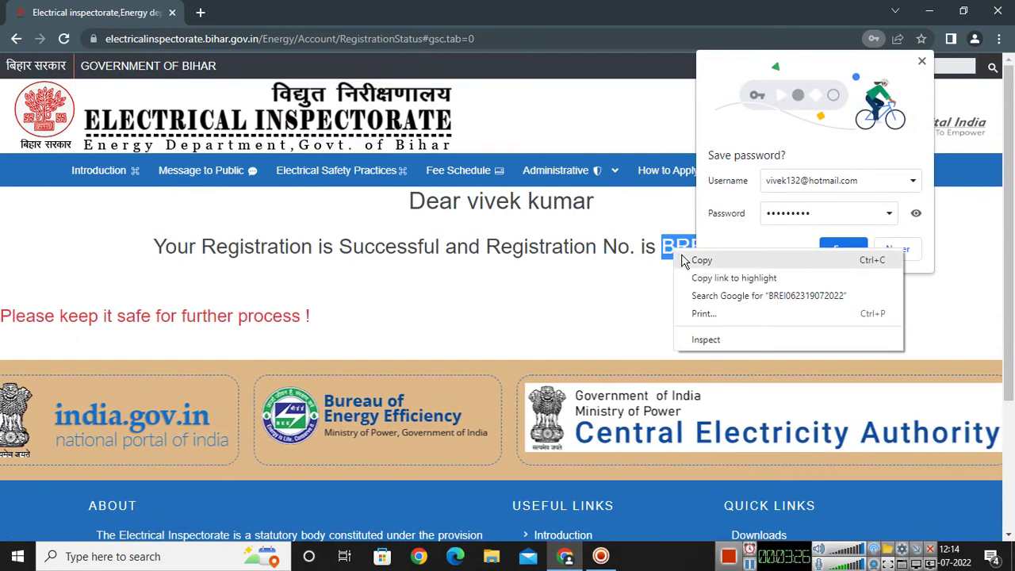
left_click(697, 258)
Paste the registration number as the username in Chrome's Save password bubble
triple_click(821, 182)
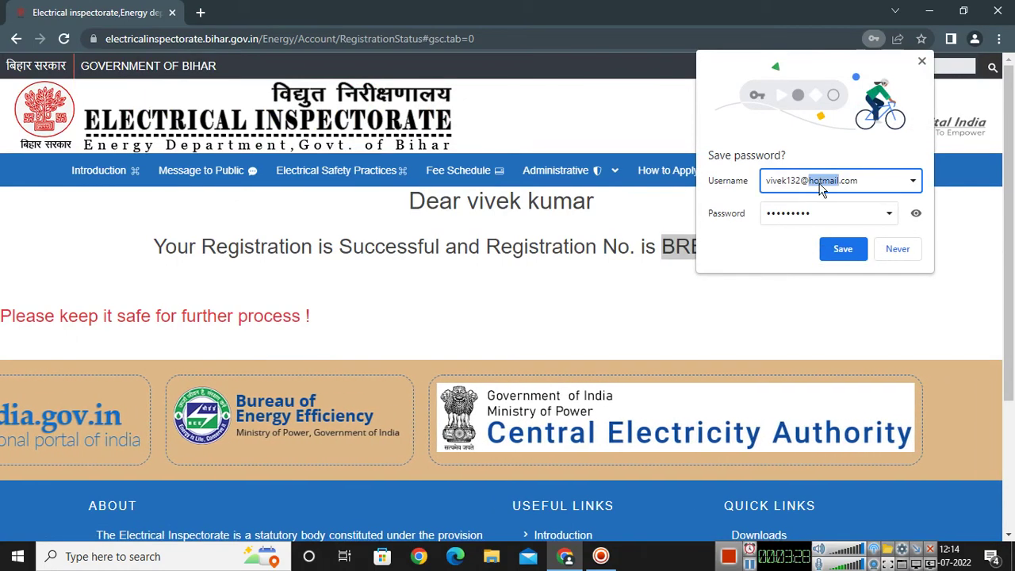
key("ctrl+v")
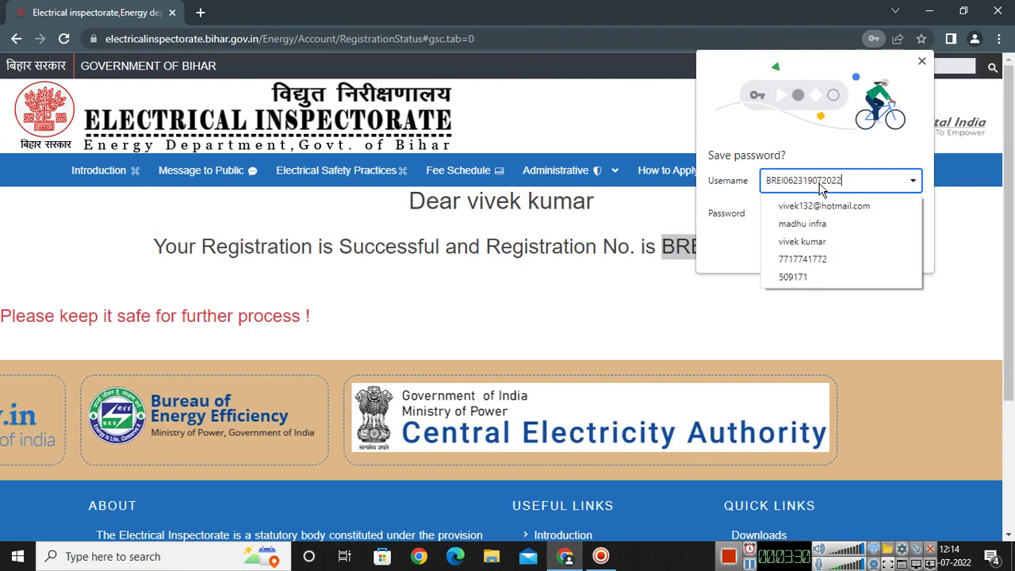
left_click(821, 182)
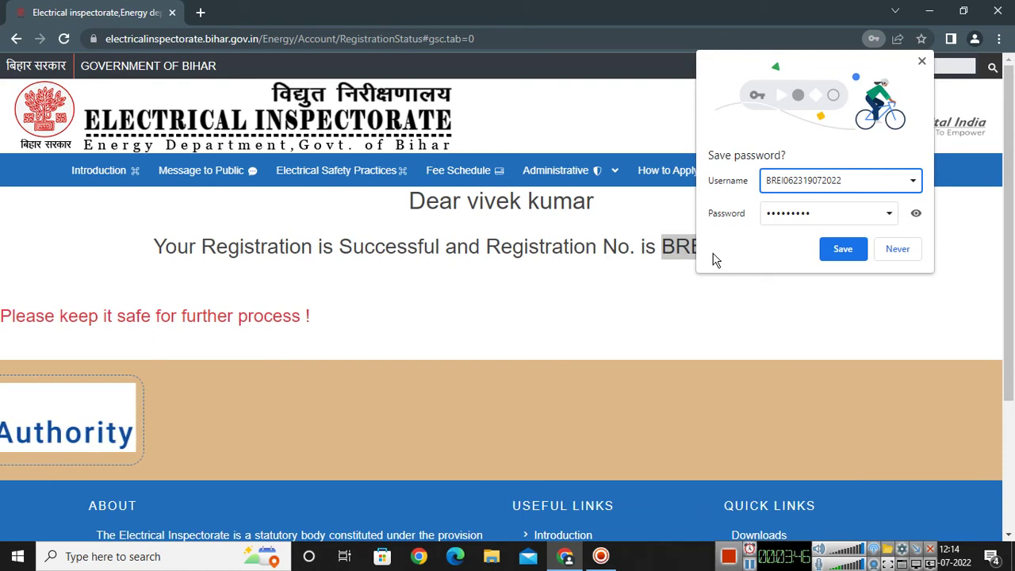
left_click(806, 206)
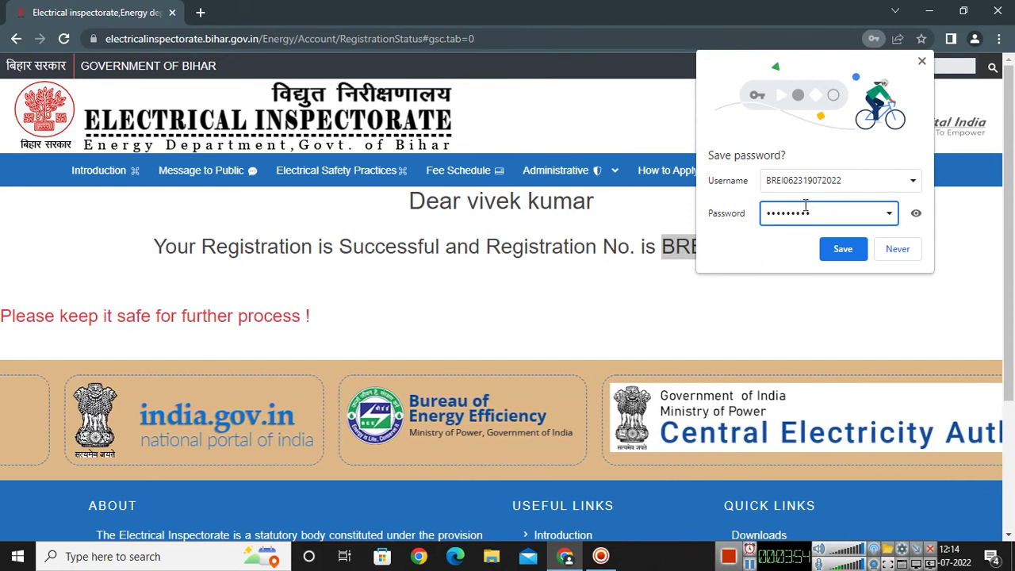
Save the login details in Chrome and deselect the registration number on the success page
left_click(840, 248)
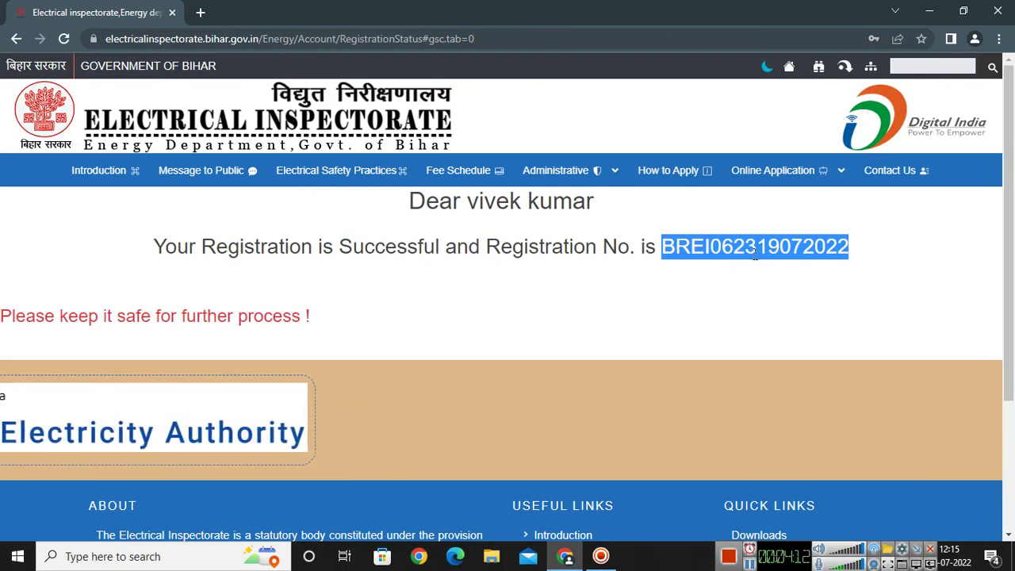
left_click(805, 281)
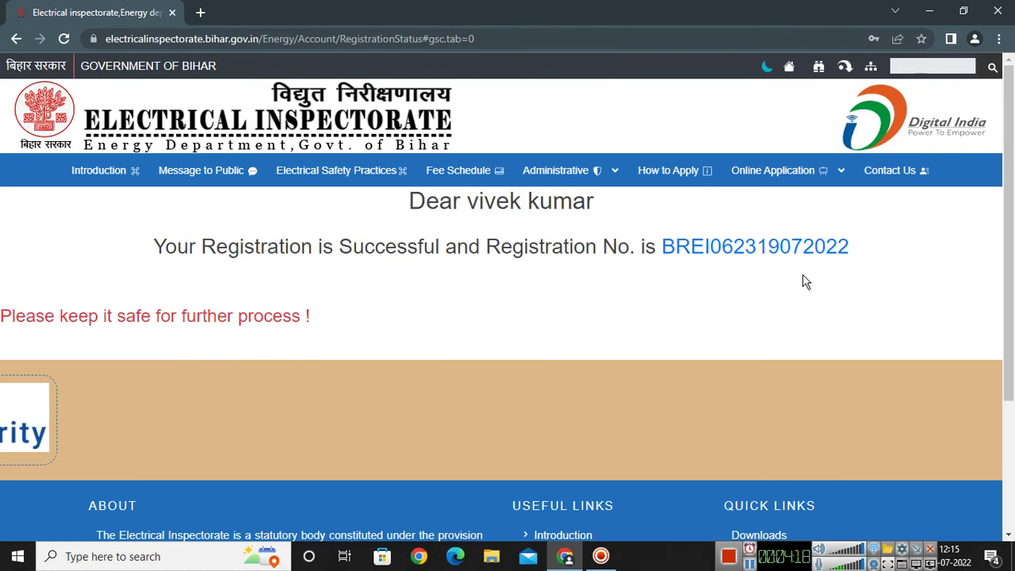